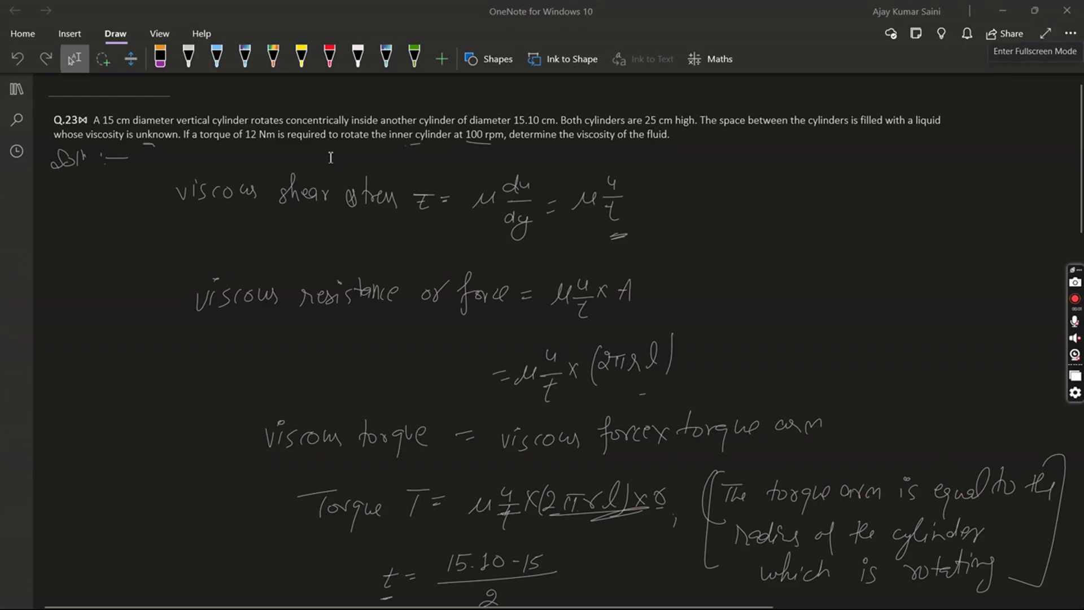
- With the white pen, underline 15.10 and the word 'liquid' in the question text
{"action": "left_click", "coordinate": [360, 60]}
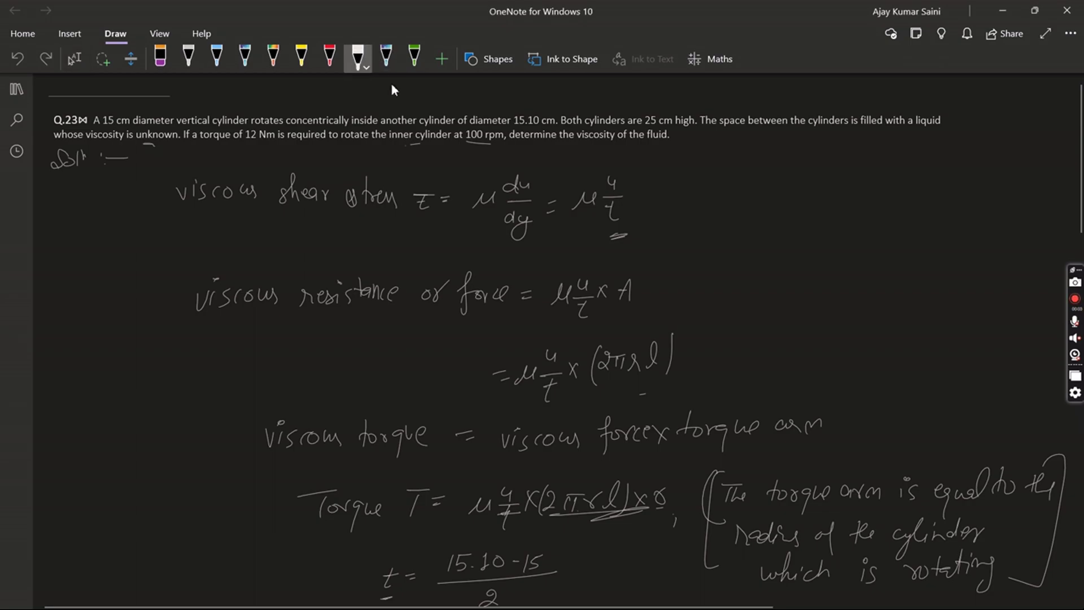
{"action": "left_click_drag", "start_coordinate": [516, 125], "coordinate": [523, 127]}
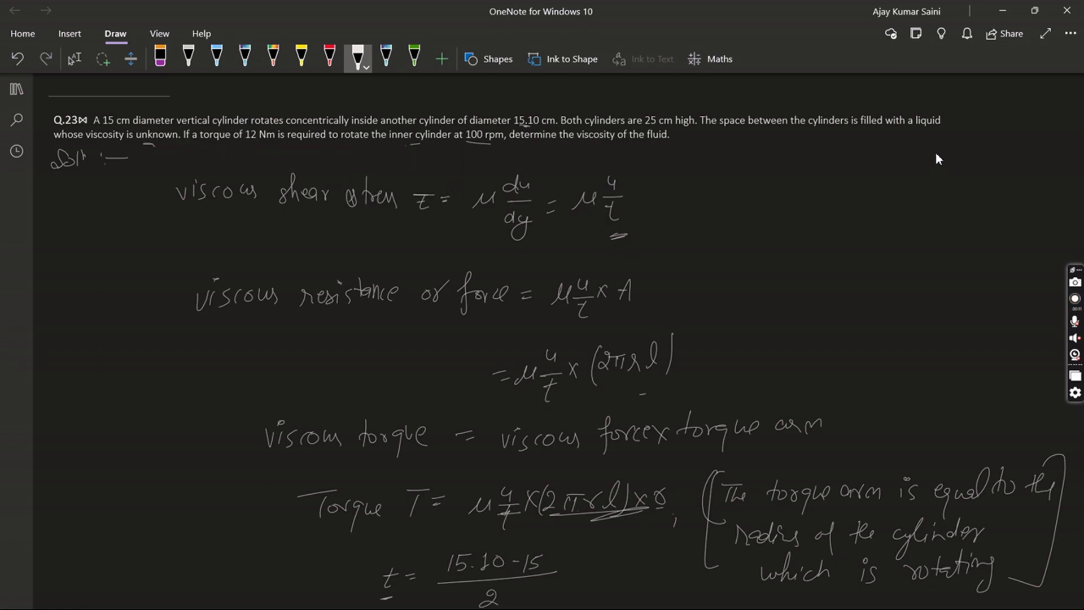
{"action": "left_click_drag", "start_coordinate": [915, 126], "coordinate": [924, 129]}
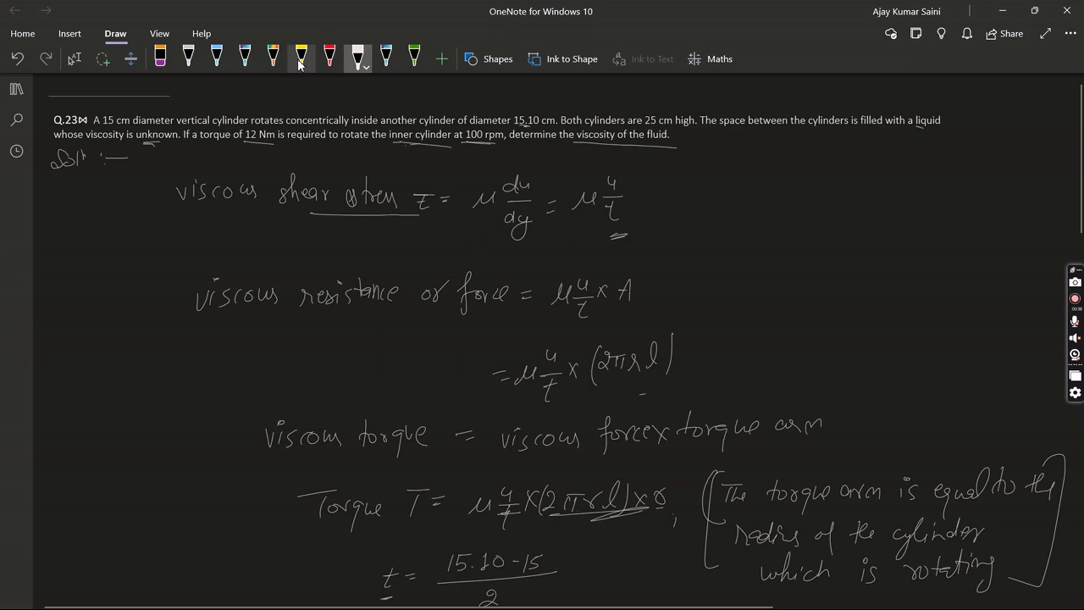
- In light-blue ink, underline 'shear stress', the 'also write' note, and 'resistance and force'
{"action": "left_click", "coordinate": [216, 57]}
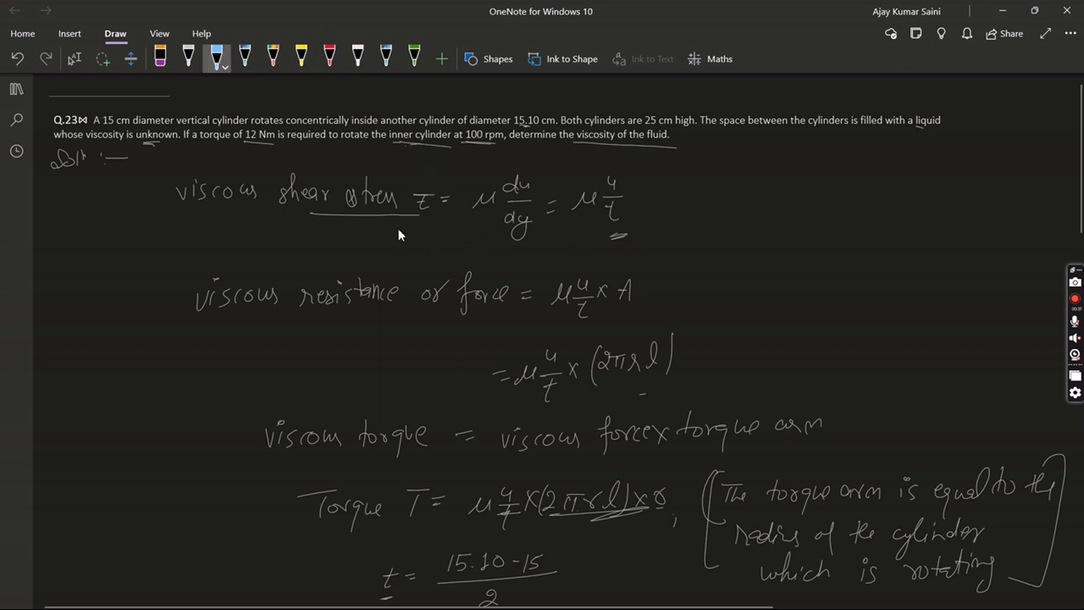
{"action": "mouse_move", "coordinate": [311, 214]}
{"action": "left_mouse_down"}
{"action": "mouse_move", "coordinate": [421, 219]}
{"action": "mouse_move", "coordinate": [436, 194]}
{"action": "left_mouse_up"}
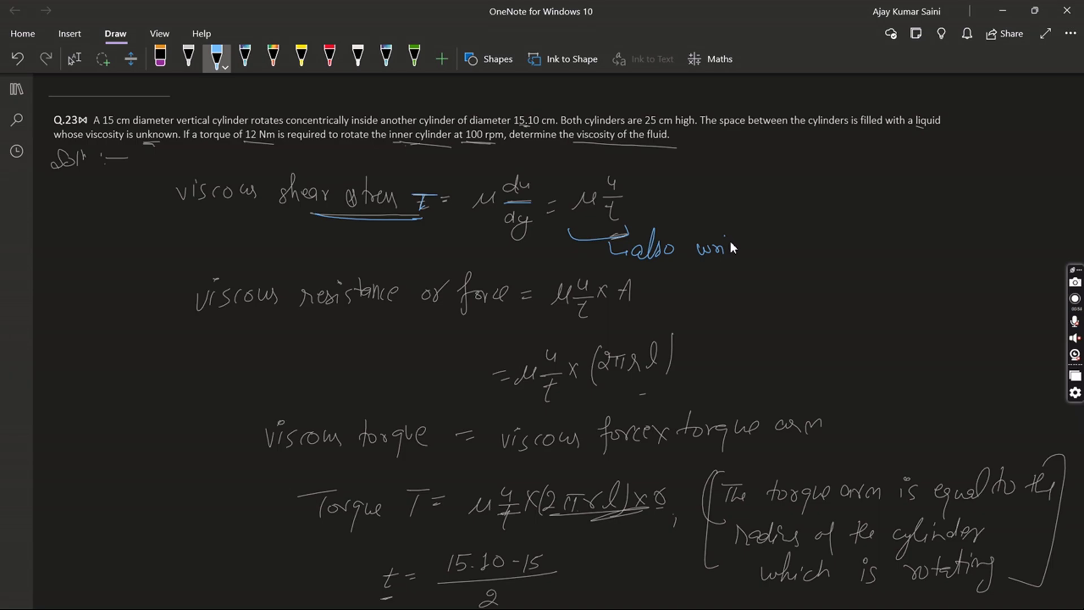
{"action": "left_click_drag", "start_coordinate": [609, 260], "coordinate": [753, 264]}
{"action": "left_click_drag", "start_coordinate": [376, 308], "coordinate": [393, 308]}
{"action": "left_click_drag", "start_coordinate": [462, 309], "coordinate": [501, 308]}
{"action": "left_click_drag", "start_coordinate": [303, 308], "coordinate": [376, 308]}
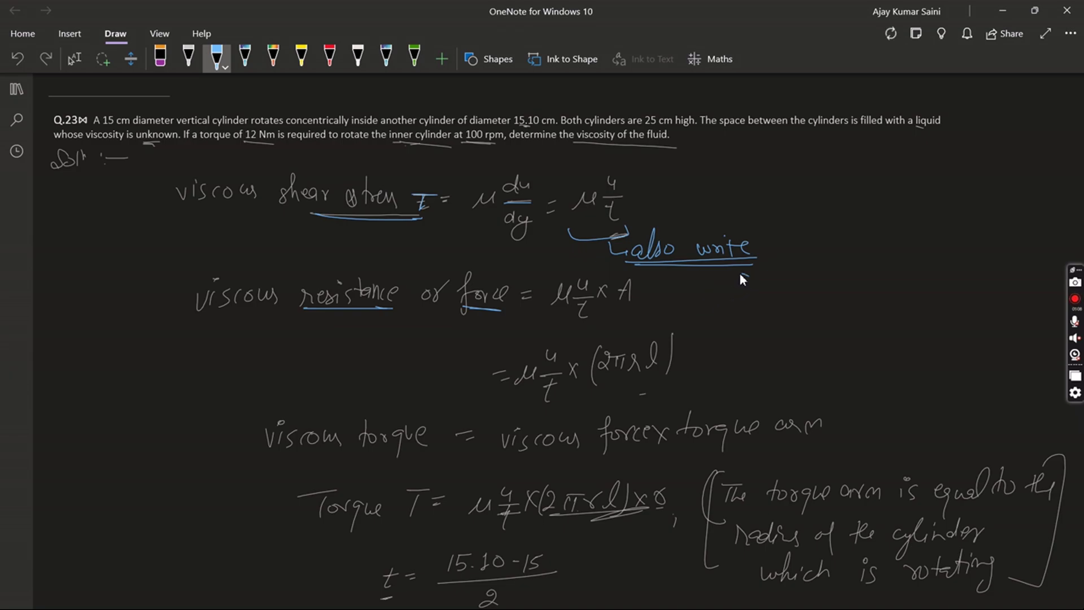
- Bracket a note by the force formula, labelling 2πrl 'Area of Cylinder' and arrowing u/t to its label
{"action": "mouse_move", "coordinate": [747, 275]}
{"action": "left_mouse_down"}
{"action": "mouse_move", "coordinate": [746, 308]}
{"action": "mouse_move", "coordinate": [752, 288]}
{"action": "mouse_move", "coordinate": [768, 304]}
{"action": "mouse_move", "coordinate": [823, 283]}
{"action": "mouse_move", "coordinate": [862, 297]}
{"action": "mouse_move", "coordinate": [906, 276]}
{"action": "mouse_move", "coordinate": [917, 290]}
{"action": "mouse_move", "coordinate": [1016, 300]}
{"action": "left_mouse_up"}
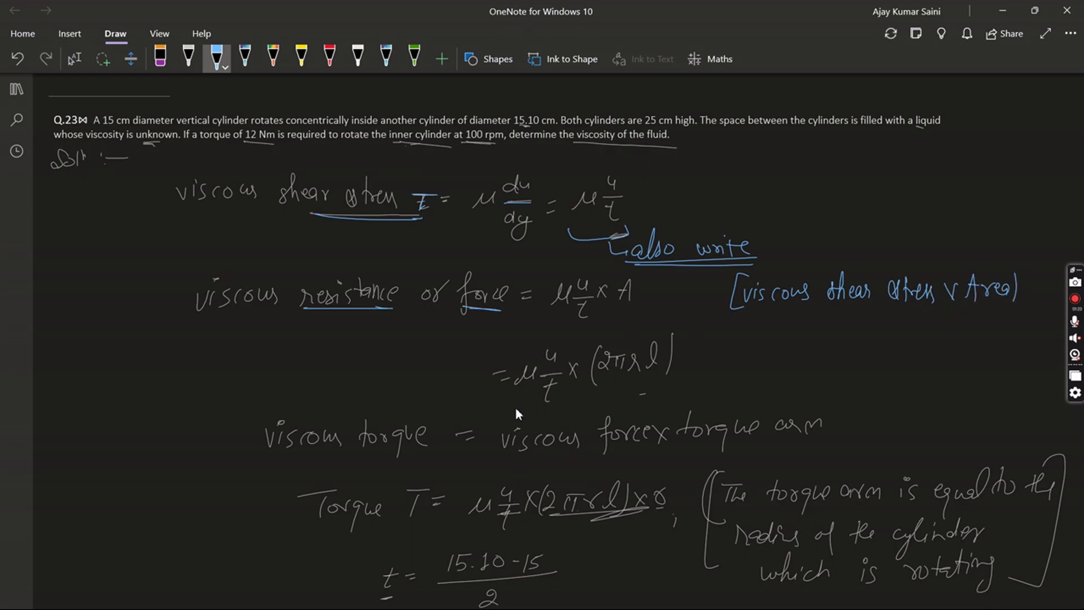
{"action": "mouse_move", "coordinate": [609, 382]}
{"action": "left_mouse_down"}
{"action": "mouse_move", "coordinate": [663, 376]}
{"action": "mouse_move", "coordinate": [703, 398]}
{"action": "mouse_move", "coordinate": [756, 378]}
{"action": "mouse_move", "coordinate": [865, 389]}
{"action": "left_mouse_up"}
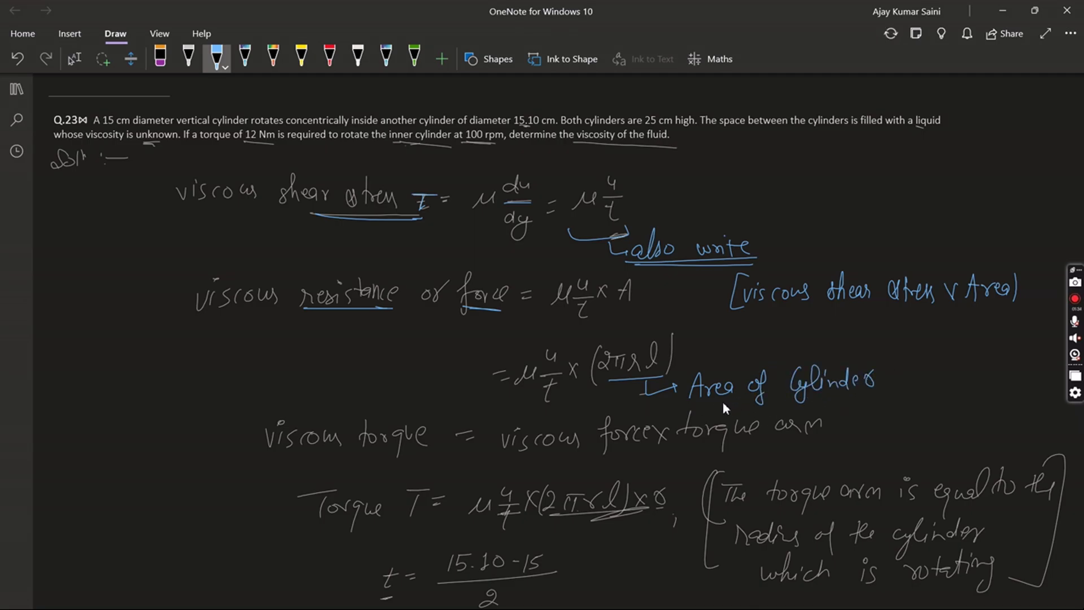
{"action": "left_click_drag", "start_coordinate": [690, 401], "coordinate": [890, 395]}
{"action": "mouse_move", "coordinate": [558, 343]}
{"action": "left_mouse_down"}
{"action": "mouse_move", "coordinate": [620, 327]}
{"action": "mouse_move", "coordinate": [665, 332]}
{"action": "left_mouse_up"}
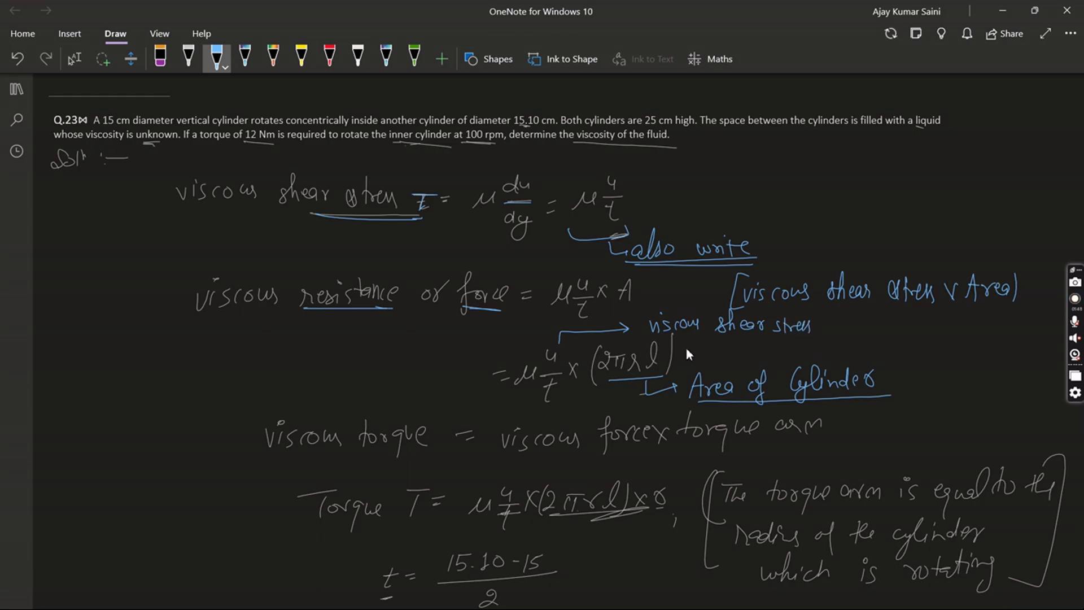
- Further down, underline 'torque arm' in blue and mark the t in the torque formula
{"action": "scroll", "coordinate": [720, 323], "scroll_direction": "down", "scroll_amount": 4}
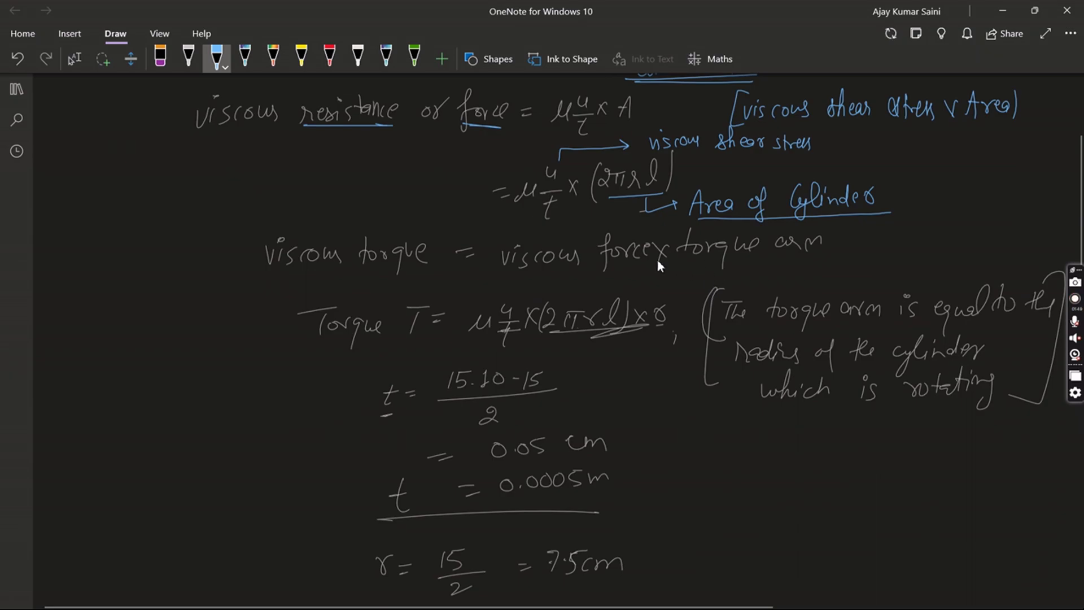
{"action": "left_click_drag", "start_coordinate": [688, 258], "coordinate": [828, 257]}
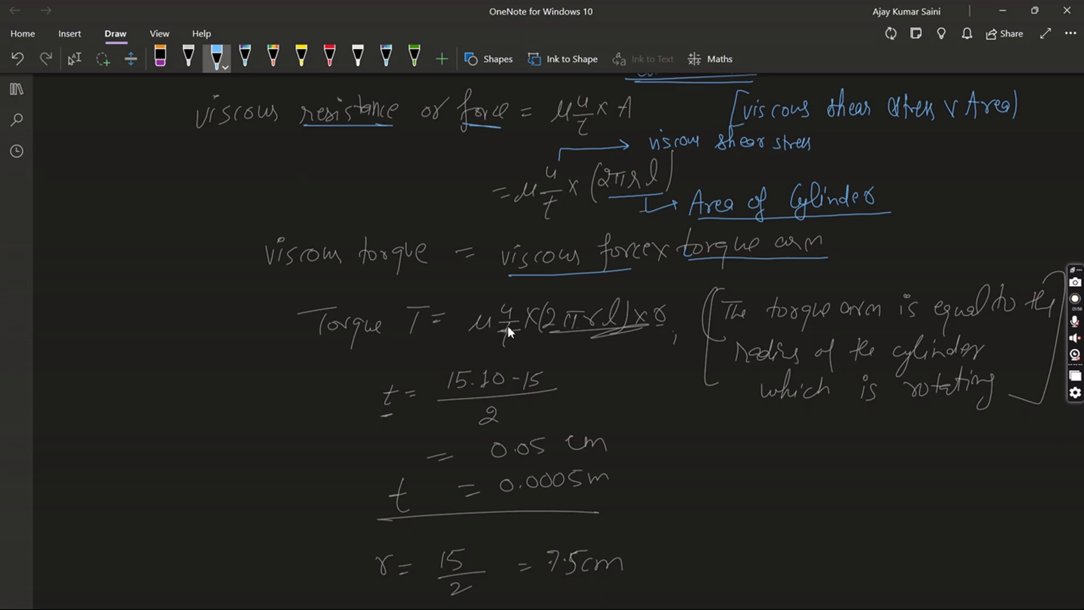
{"action": "left_click_drag", "start_coordinate": [510, 327], "coordinate": [501, 339]}
- Bracket a new blue note reading 'We also need to find t, r, and u for (a)'
{"action": "mouse_move", "coordinate": [749, 437]}
{"action": "left_mouse_down"}
{"action": "mouse_move", "coordinate": [721, 525]}
{"action": "mouse_move", "coordinate": [741, 563]}
{"action": "left_mouse_up"}
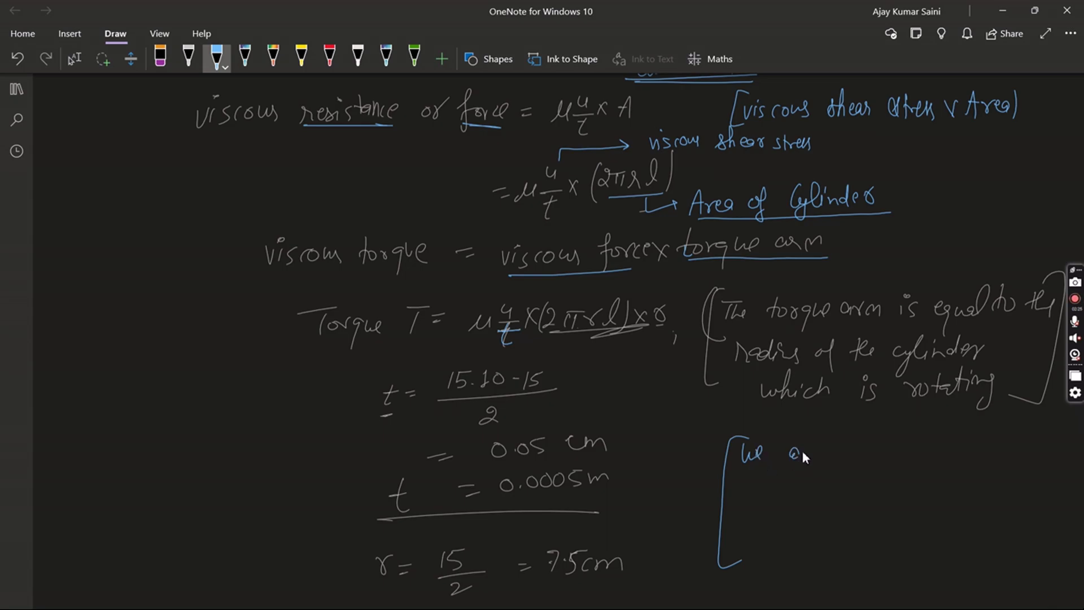
{"action": "left_click_drag", "start_coordinate": [803, 452], "coordinate": [808, 456]}
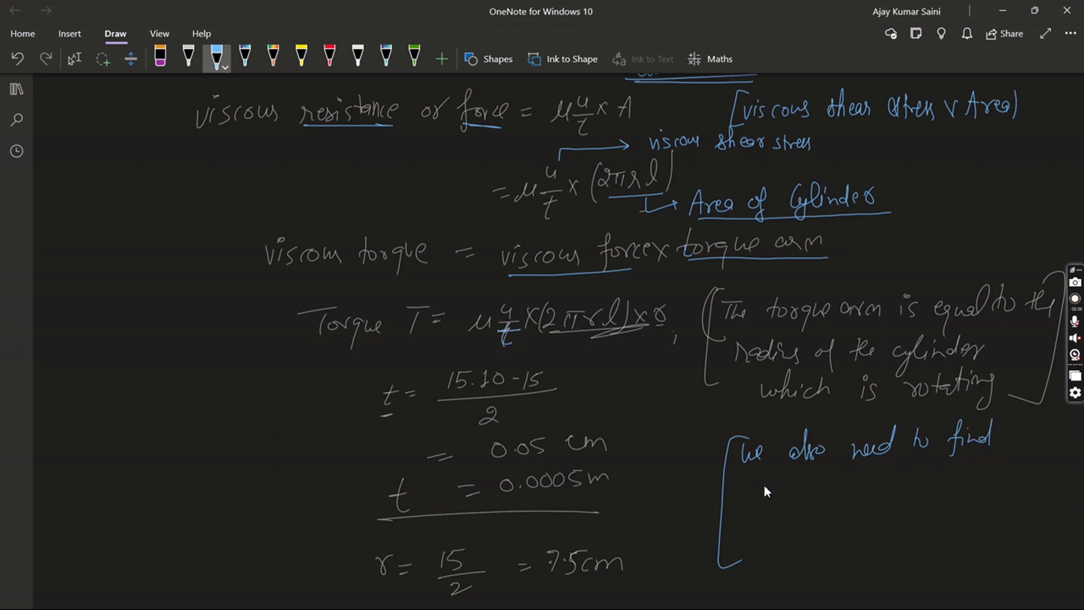
{"action": "left_click_drag", "start_coordinate": [757, 484], "coordinate": [772, 495]}
{"action": "mouse_move", "coordinate": [797, 488]}
{"action": "left_mouse_down"}
{"action": "mouse_move", "coordinate": [793, 501]}
{"action": "mouse_move", "coordinate": [831, 493]}
{"action": "mouse_move", "coordinate": [852, 465]}
{"action": "mouse_move", "coordinate": [888, 490]}
{"action": "left_mouse_up"}
- Label the torque formula (a), circle the (a), and close the note's bracket
{"action": "left_click", "coordinate": [277, 327]}
{"action": "left_click_drag", "start_coordinate": [680, 299], "coordinate": [731, 279]}
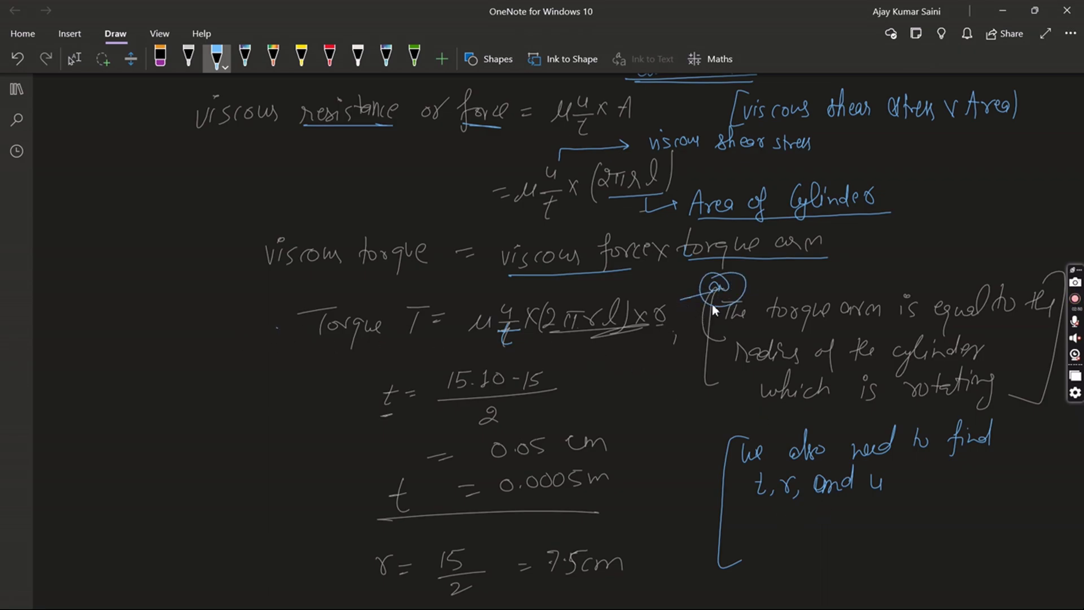
{"action": "left_click_drag", "start_coordinate": [904, 479], "coordinate": [1008, 475]}
{"action": "scroll", "coordinate": [984, 455], "scroll_direction": "down", "scroll_amount": 2}
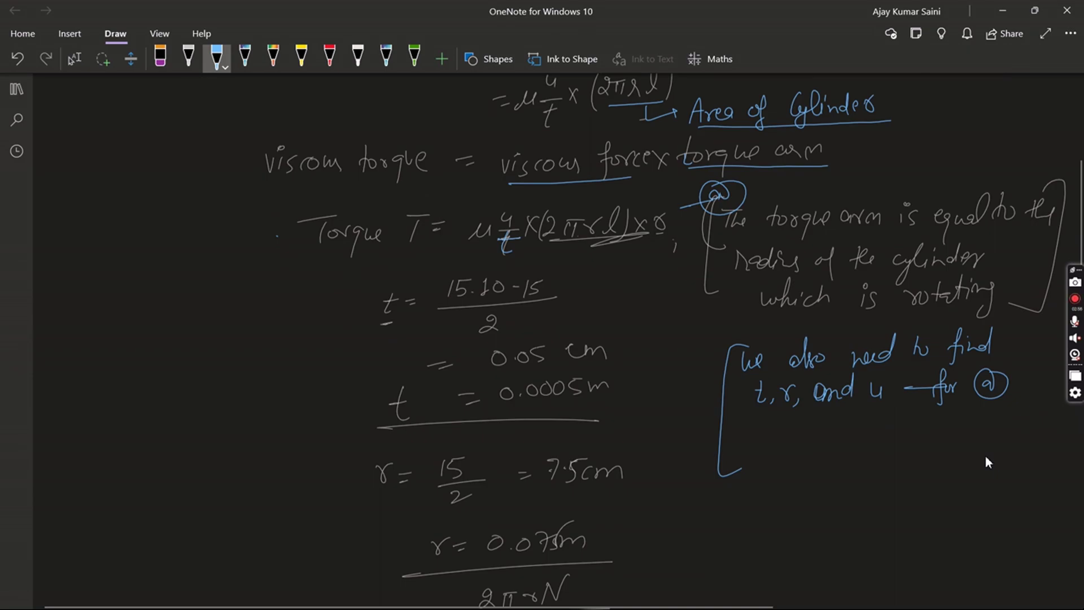
{"action": "mouse_move", "coordinate": [1009, 317]}
{"action": "left_mouse_down"}
{"action": "mouse_move", "coordinate": [1044, 355]}
{"action": "mouse_move", "coordinate": [998, 410]}
{"action": "left_mouse_up"}
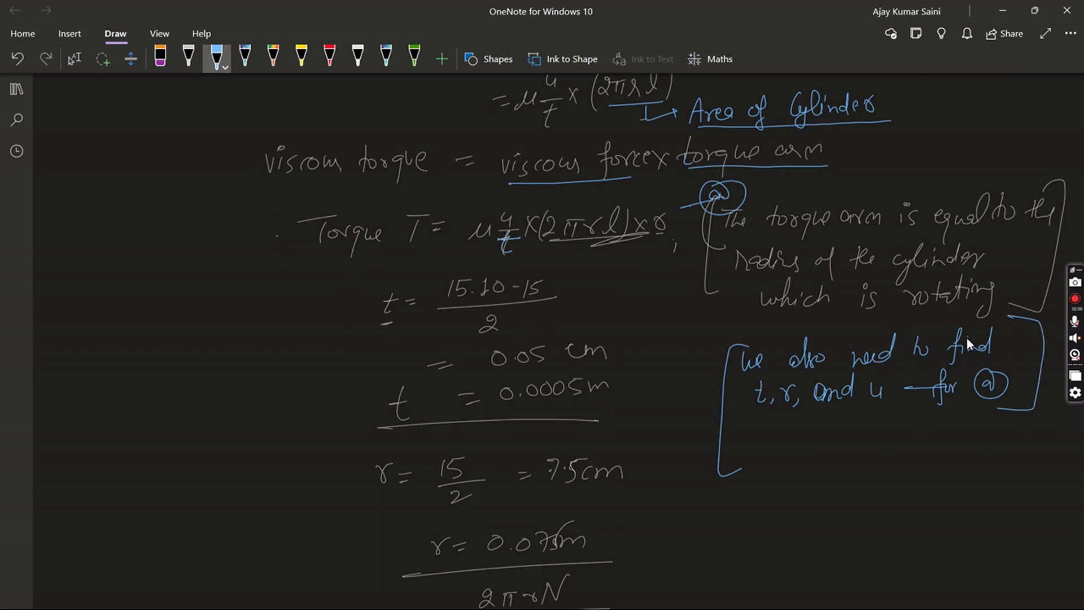
- Dash under t in the note and the working, and double-underline 't = 0.0005m' in blue
{"action": "scroll", "coordinate": [967, 342], "scroll_direction": "down", "scroll_amount": 2}
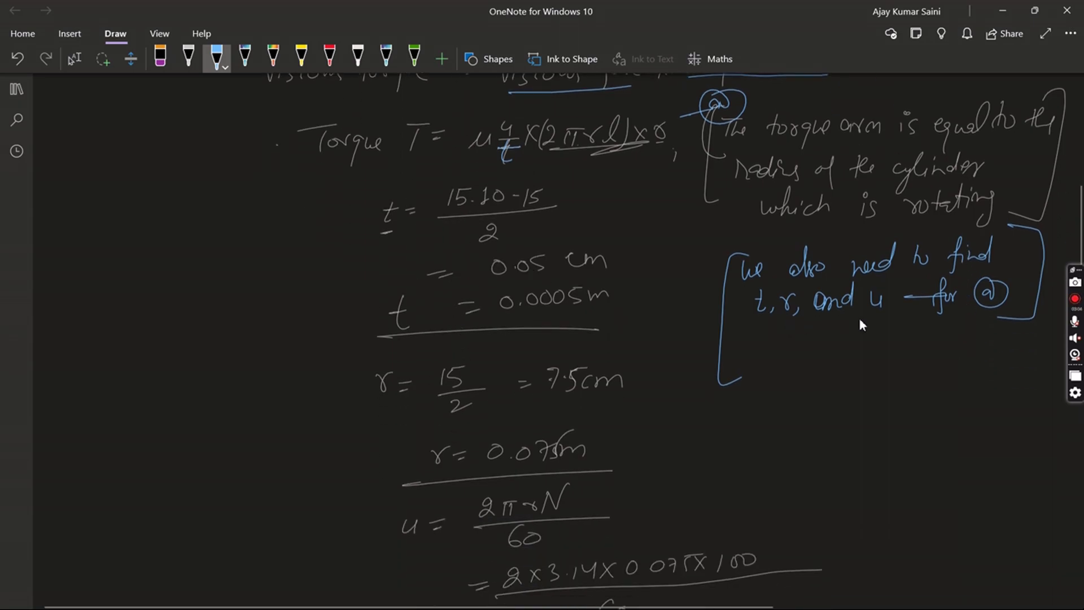
{"action": "left_click_drag", "start_coordinate": [754, 323], "coordinate": [762, 322]}
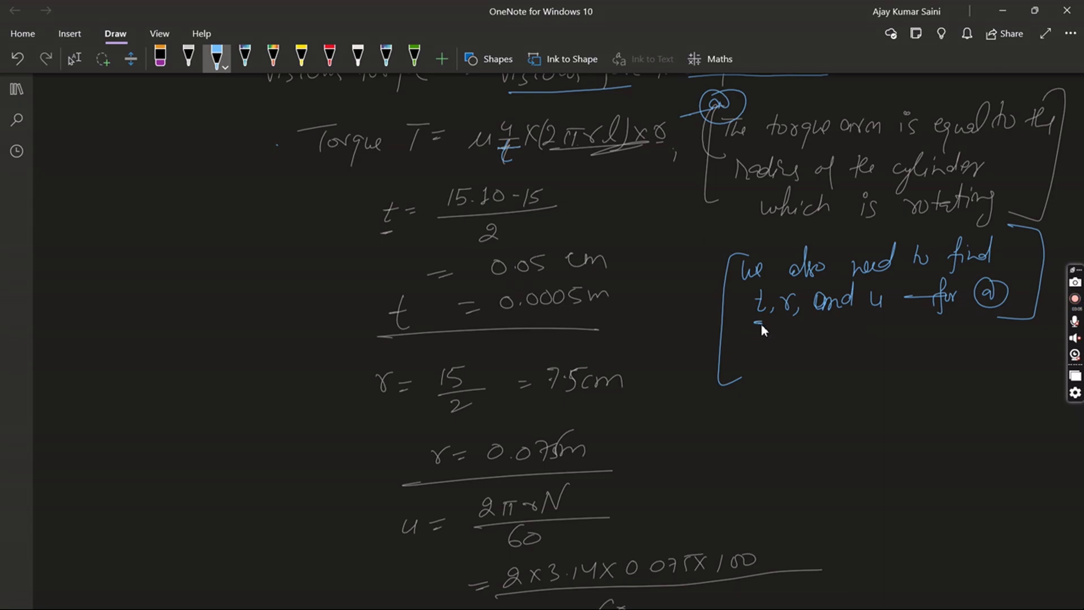
{"action": "left_click_drag", "start_coordinate": [381, 230], "coordinate": [390, 232]}
{"action": "left_click_drag", "start_coordinate": [386, 334], "coordinate": [606, 311]}
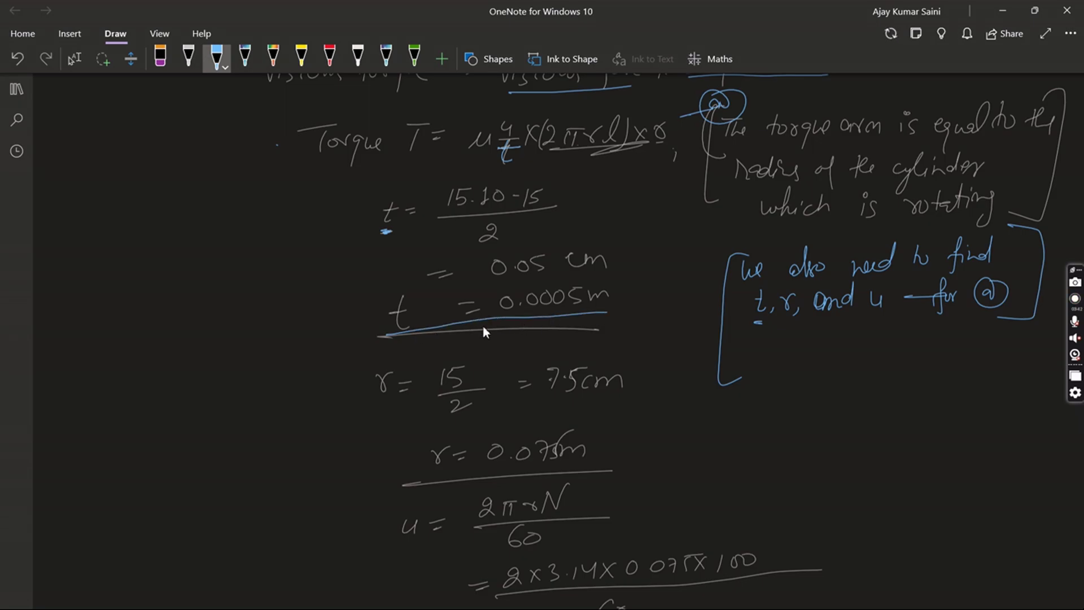
{"action": "left_click_drag", "start_coordinate": [526, 320], "coordinate": [595, 310]}
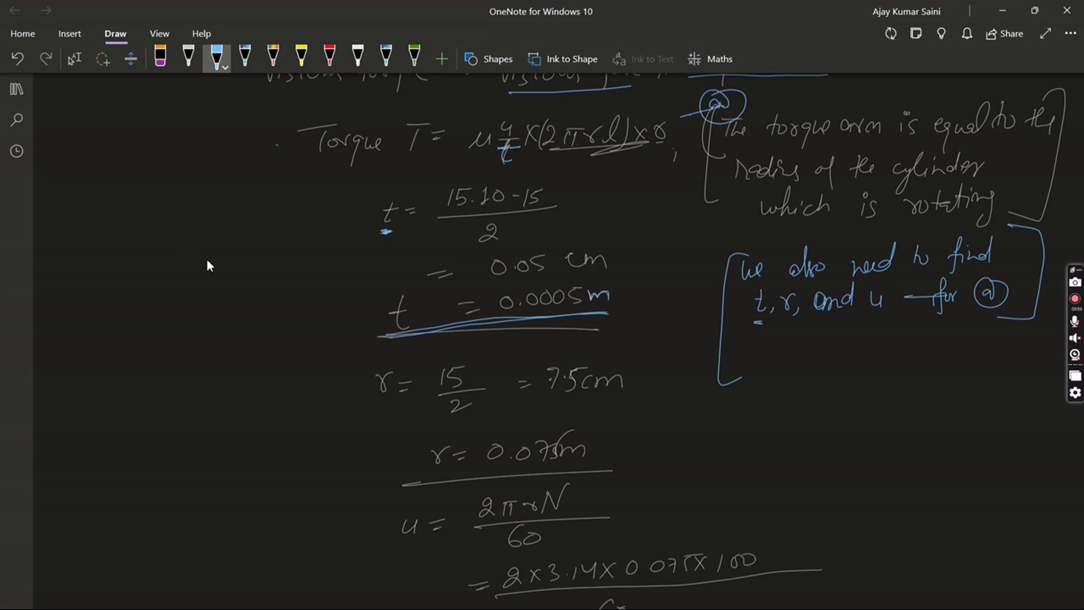
- Label the t, r and u working as '(thickness)', '(radius)' and '(speed)' in blue
{"action": "left_click_drag", "start_coordinate": [221, 211], "coordinate": [224, 260]}
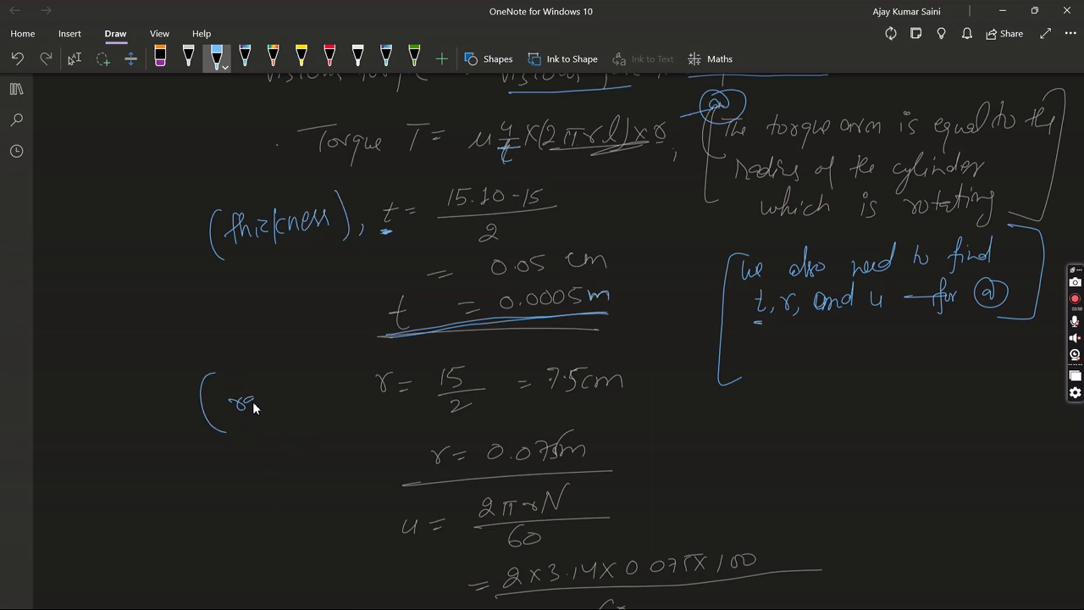
{"action": "left_click_drag", "start_coordinate": [278, 394], "coordinate": [292, 392]}
{"action": "scroll", "coordinate": [482, 327], "scroll_direction": "down", "scroll_amount": 3}
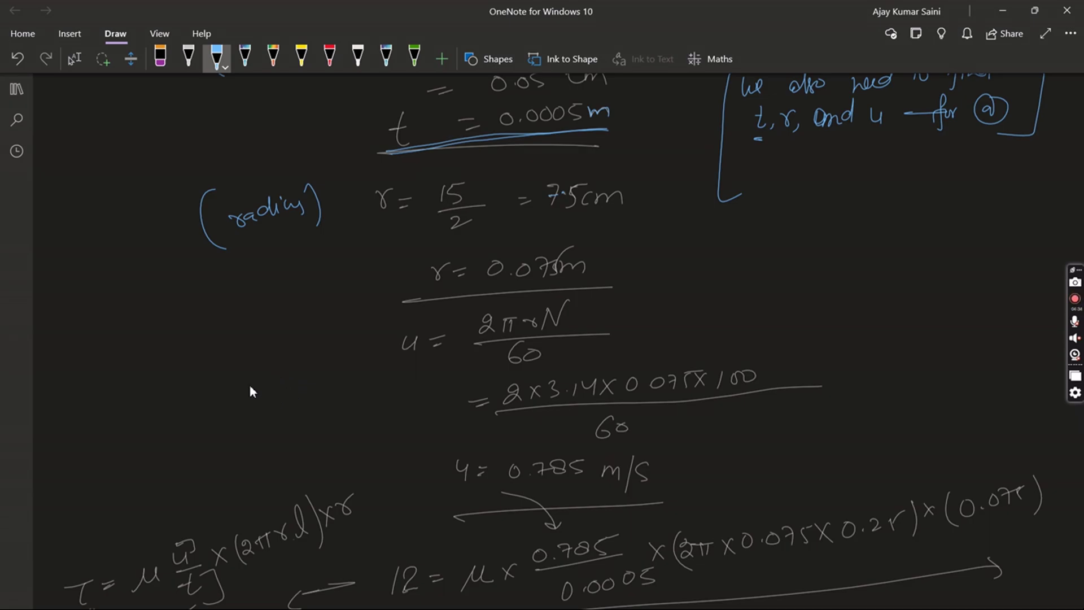
{"action": "left_click_drag", "start_coordinate": [299, 380], "coordinate": [314, 365]}
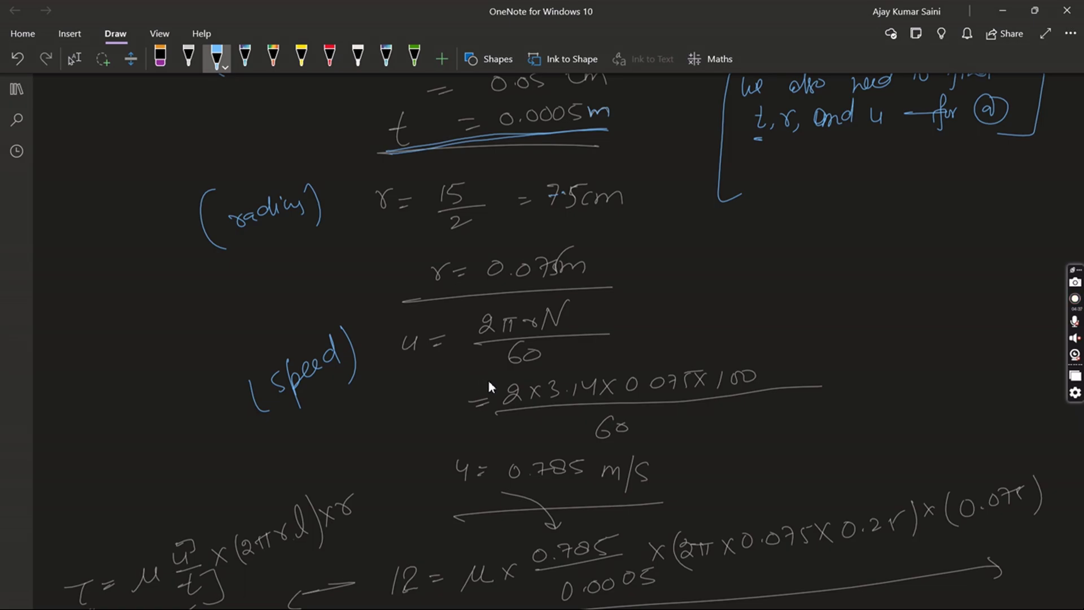
{"action": "left_click_drag", "start_coordinate": [480, 471], "coordinate": [485, 473]}
- Underline τ = μ u/t × (2πrl) × r in blue and overstrike its τ
{"action": "scroll", "coordinate": [493, 470], "scroll_direction": "down", "scroll_amount": 3}
{"action": "scroll", "coordinate": [492, 470], "scroll_direction": "down", "scroll_amount": 6}
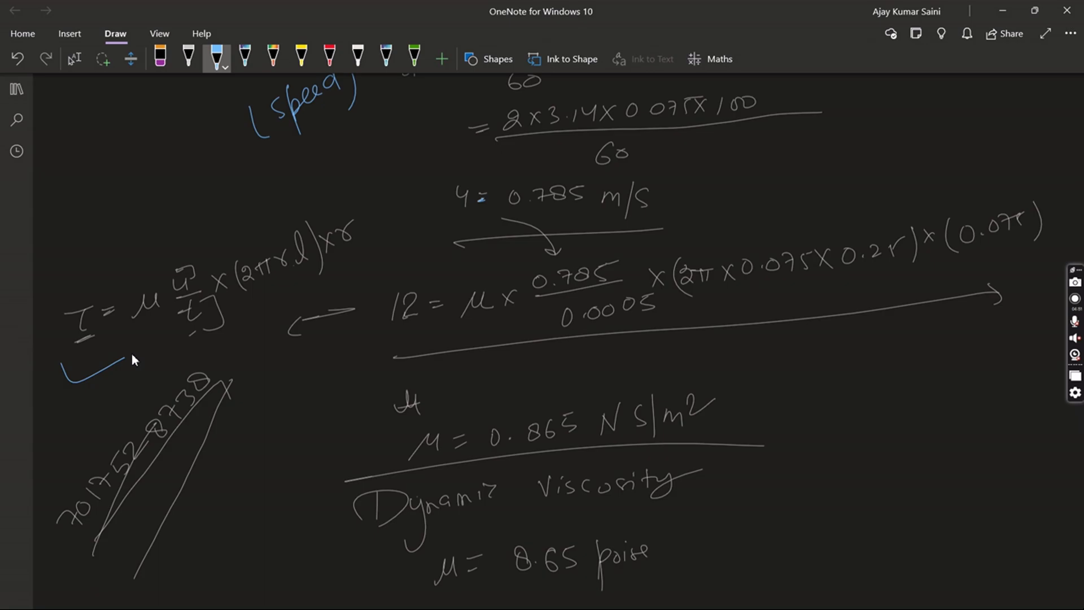
{"action": "left_click_drag", "start_coordinate": [132, 355], "coordinate": [225, 315]}
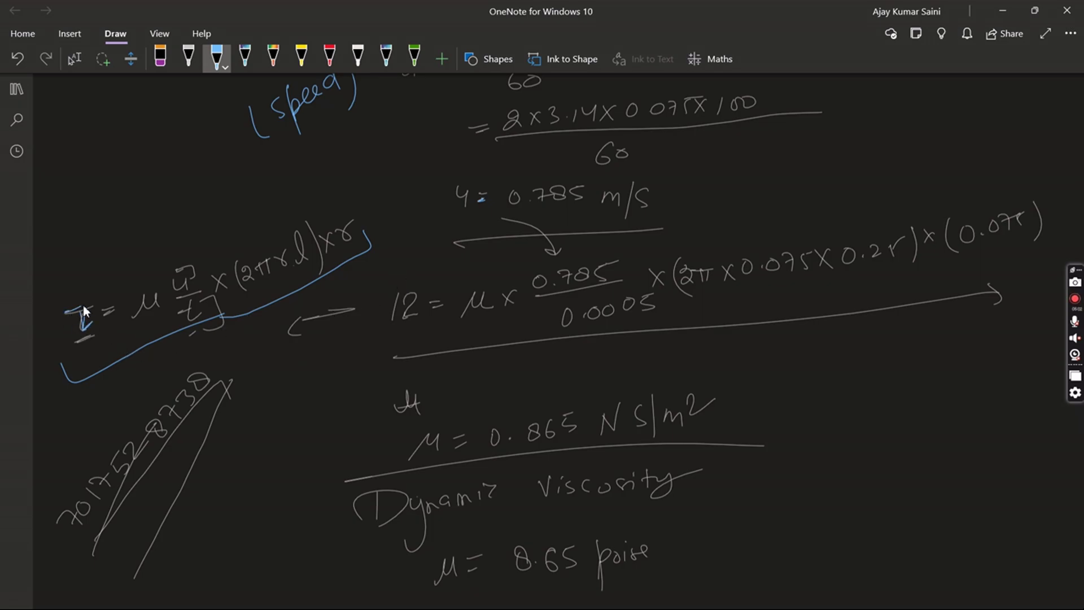
{"action": "mouse_move", "coordinate": [63, 316]}
{"action": "left_mouse_down"}
{"action": "mouse_move", "coordinate": [96, 302]}
{"action": "mouse_move", "coordinate": [83, 333]}
{"action": "mouse_move", "coordinate": [90, 323]}
{"action": "left_mouse_up"}
- Underline the formula's final r and write '(also for force)' beneath the torque formula
{"action": "scroll", "coordinate": [667, 214], "scroll_direction": "up", "scroll_amount": 5}
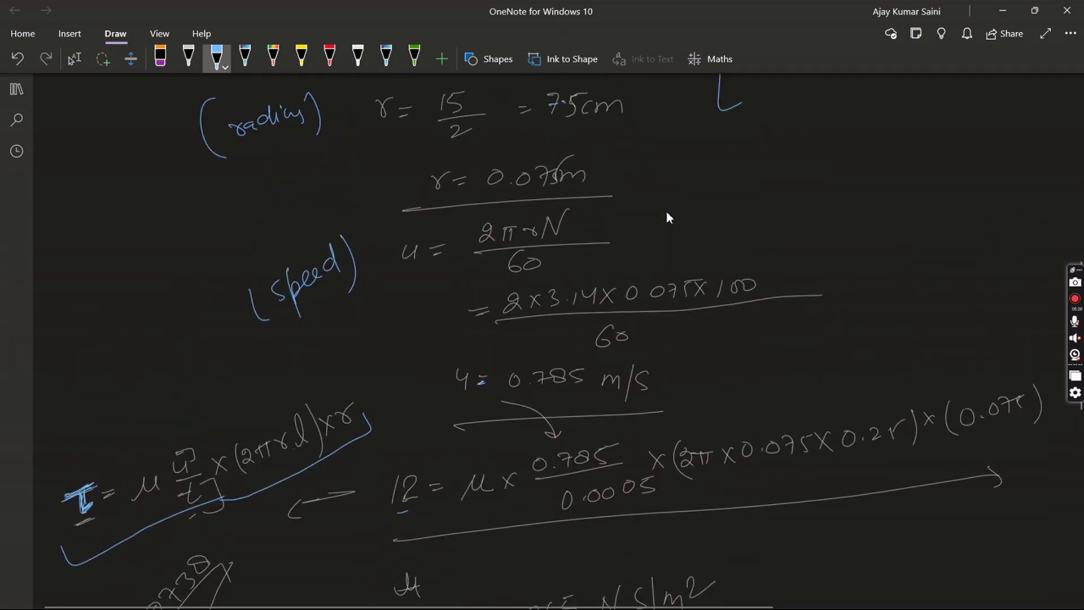
{"action": "scroll", "coordinate": [667, 218], "scroll_direction": "up", "scroll_amount": 3}
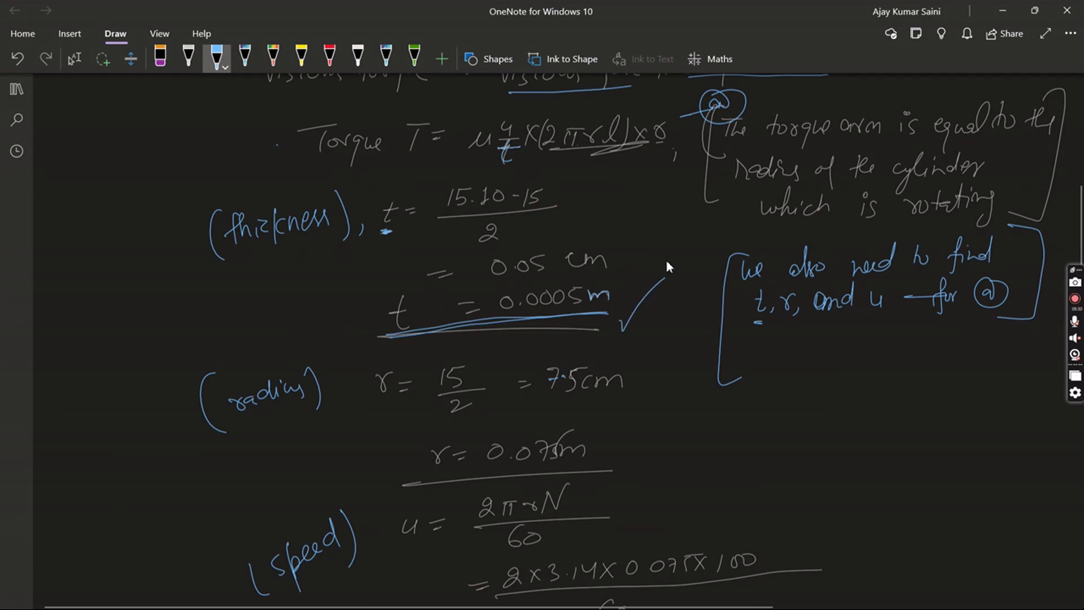
{"action": "scroll", "coordinate": [666, 263], "scroll_direction": "down", "scroll_amount": 8}
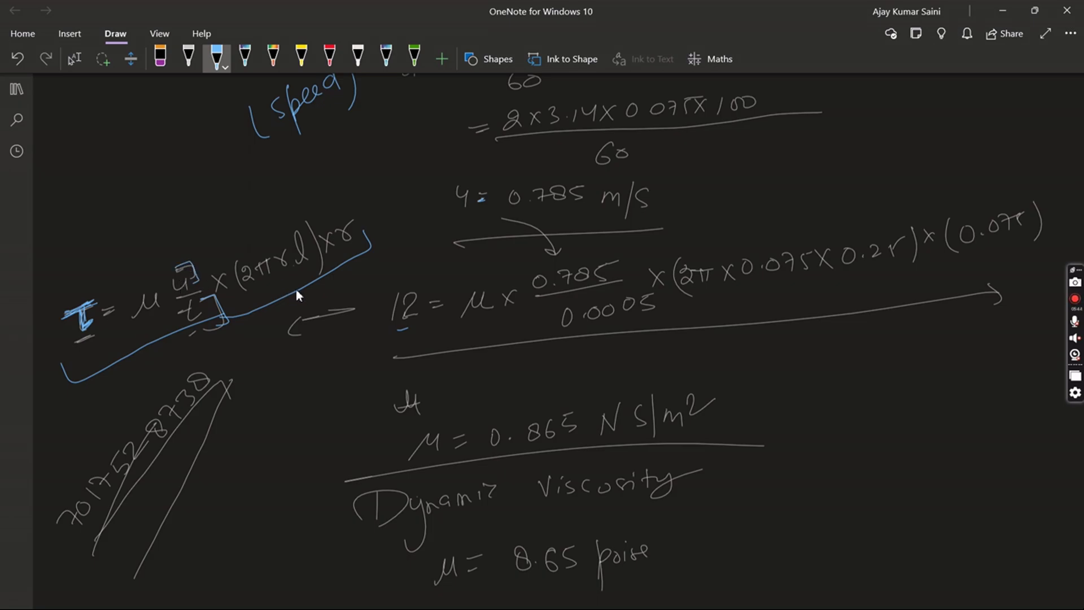
{"action": "left_click_drag", "start_coordinate": [348, 247], "coordinate": [359, 242]}
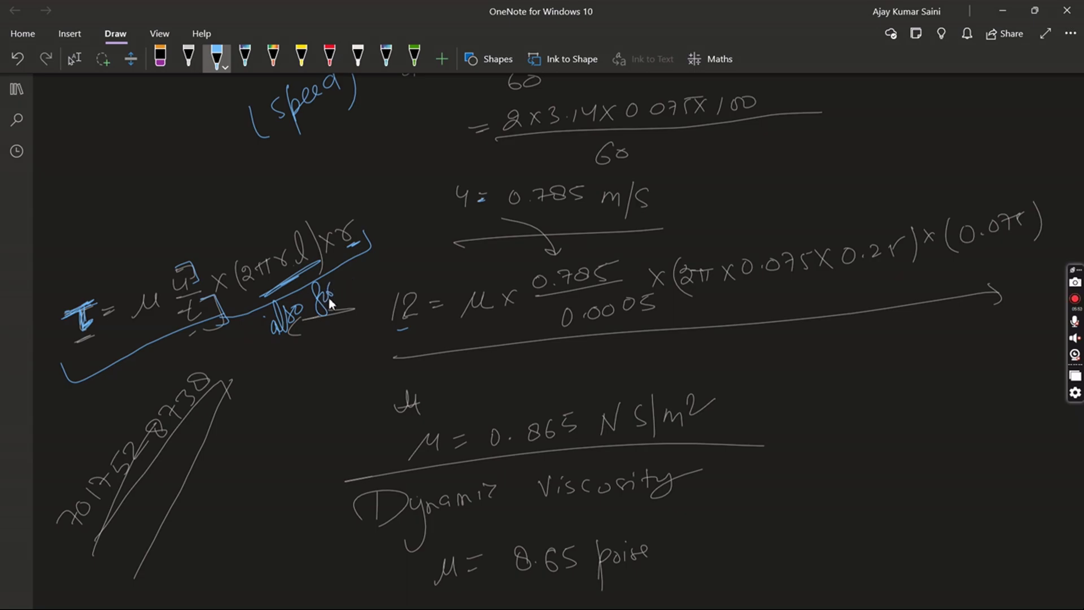
{"action": "mouse_move", "coordinate": [326, 308]}
{"action": "left_mouse_down"}
{"action": "mouse_move", "coordinate": [361, 258]}
{"action": "mouse_move", "coordinate": [380, 248]}
{"action": "mouse_move", "coordinate": [393, 265]}
{"action": "left_mouse_up"}
{"action": "left_click_drag", "start_coordinate": [289, 330], "coordinate": [285, 347]}
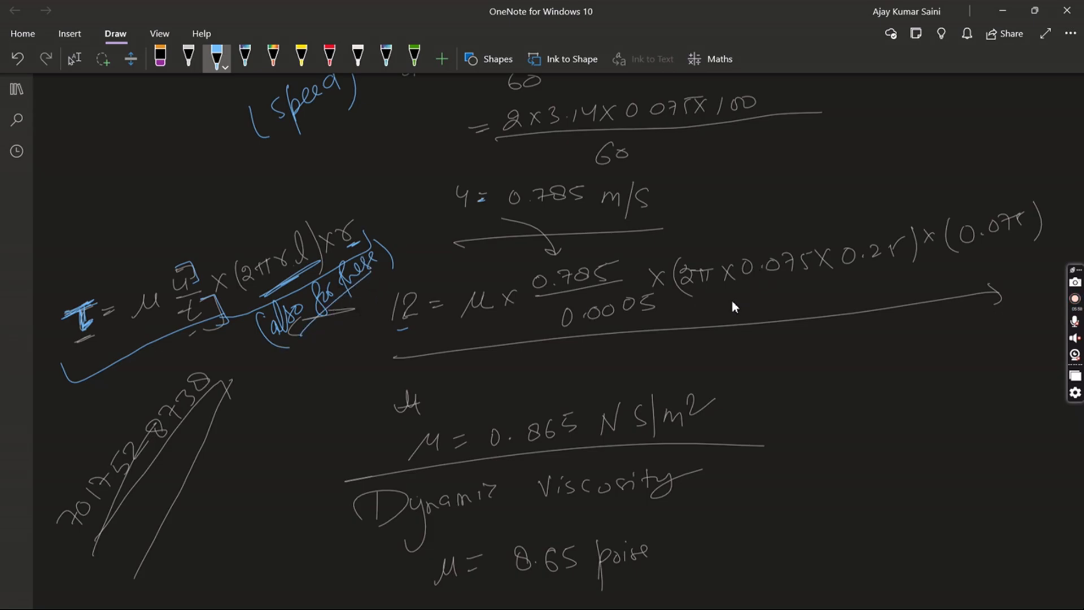
- Underline 0.075, 0.2r and the bracketed 0.075 in the substituted equation, double-underlining the r
{"action": "left_click_drag", "start_coordinate": [698, 287], "coordinate": [706, 285]}
{"action": "left_click_drag", "start_coordinate": [774, 279], "coordinate": [785, 277]}
{"action": "left_click_drag", "start_coordinate": [872, 267], "coordinate": [881, 264]}
{"action": "left_click_drag", "start_coordinate": [994, 244], "coordinate": [1005, 241]}
{"action": "left_click_drag", "start_coordinate": [350, 247], "coordinate": [360, 244]}
{"action": "left_click_drag", "start_coordinate": [763, 276], "coordinate": [808, 275]}
{"action": "left_click_drag", "start_coordinate": [876, 268], "coordinate": [902, 261]}
{"action": "left_click_drag", "start_coordinate": [1025, 235], "coordinate": [986, 246]}
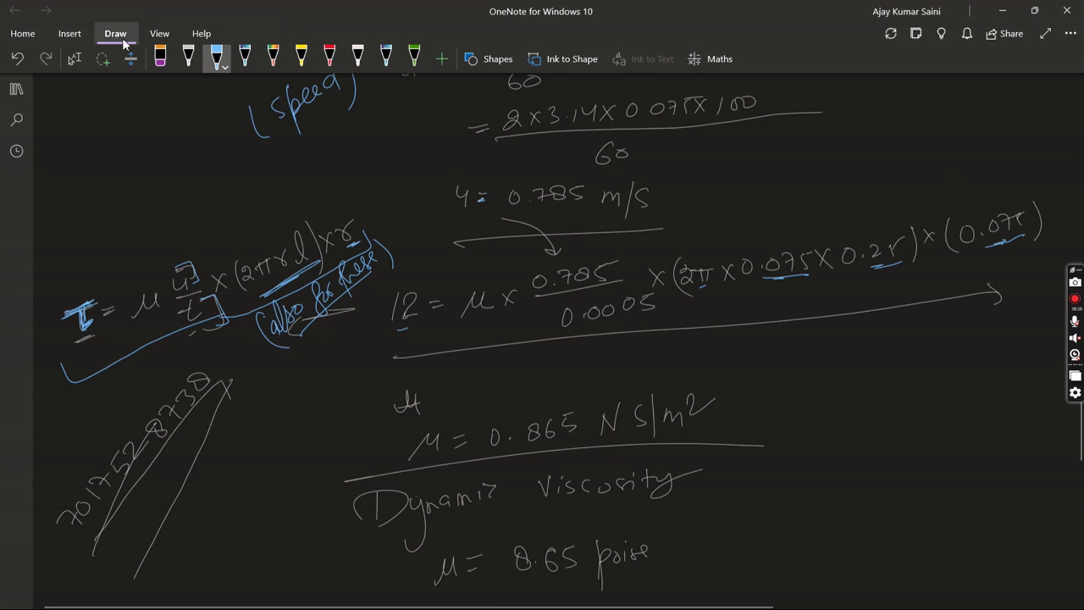
- Erase the slanted scratch multiplication at the lower left, then return to the light-blue pen
{"action": "left_click", "coordinate": [160, 57]}
{"action": "left_click_drag", "start_coordinate": [192, 389], "coordinate": [189, 427]}
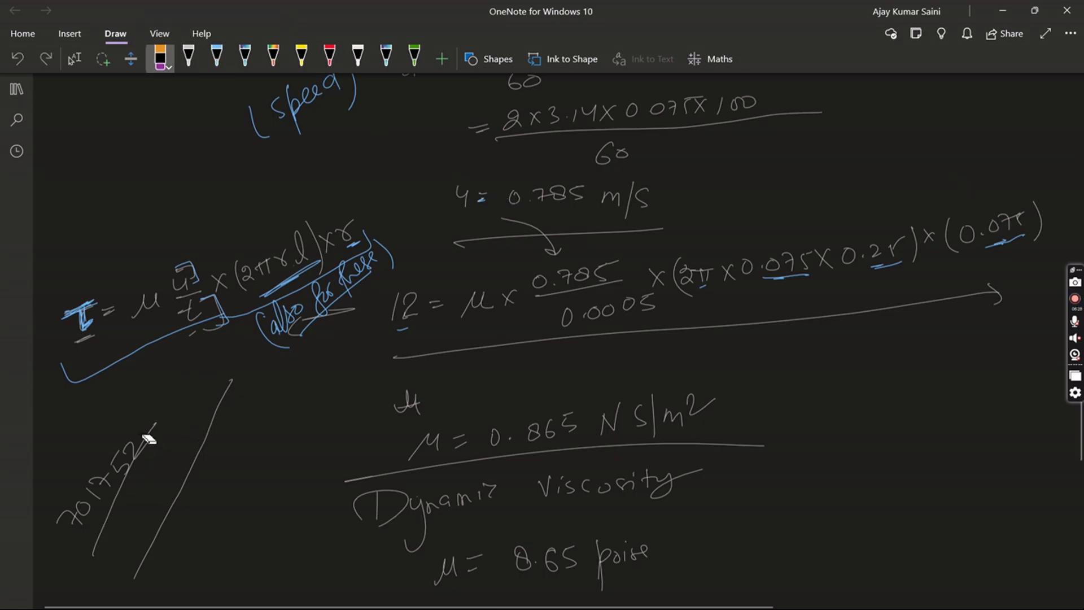
{"action": "mouse_move", "coordinate": [134, 444]}
{"action": "left_mouse_down"}
{"action": "mouse_move", "coordinate": [92, 489]}
{"action": "mouse_move", "coordinate": [105, 517]}
{"action": "mouse_move", "coordinate": [90, 516]}
{"action": "mouse_move", "coordinate": [90, 530]}
{"action": "mouse_move", "coordinate": [85, 517]}
{"action": "mouse_move", "coordinate": [165, 537]}
{"action": "left_mouse_up"}
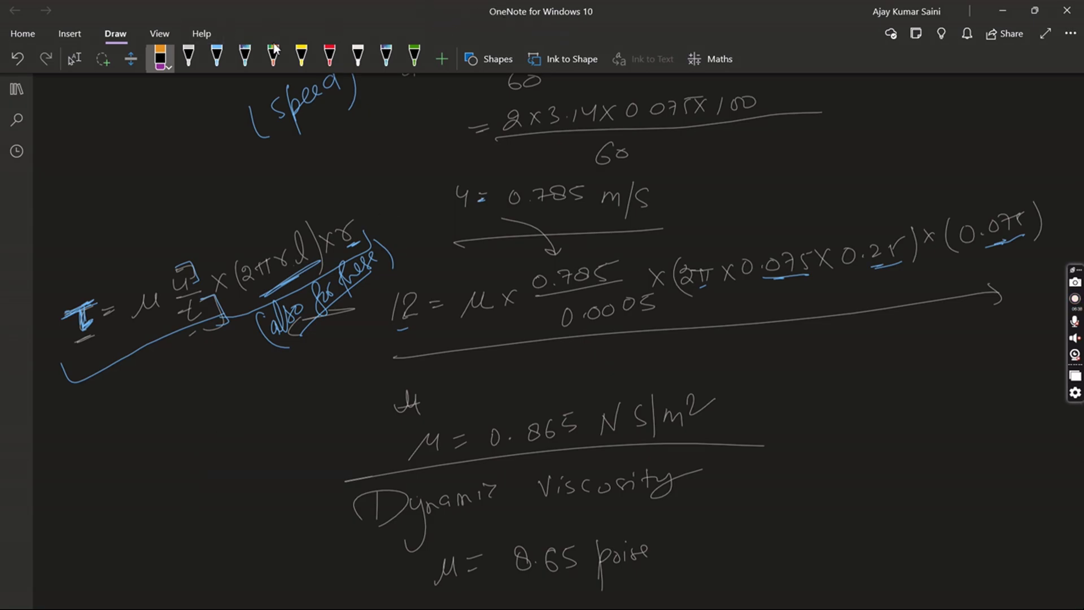
{"action": "left_click", "coordinate": [220, 58]}
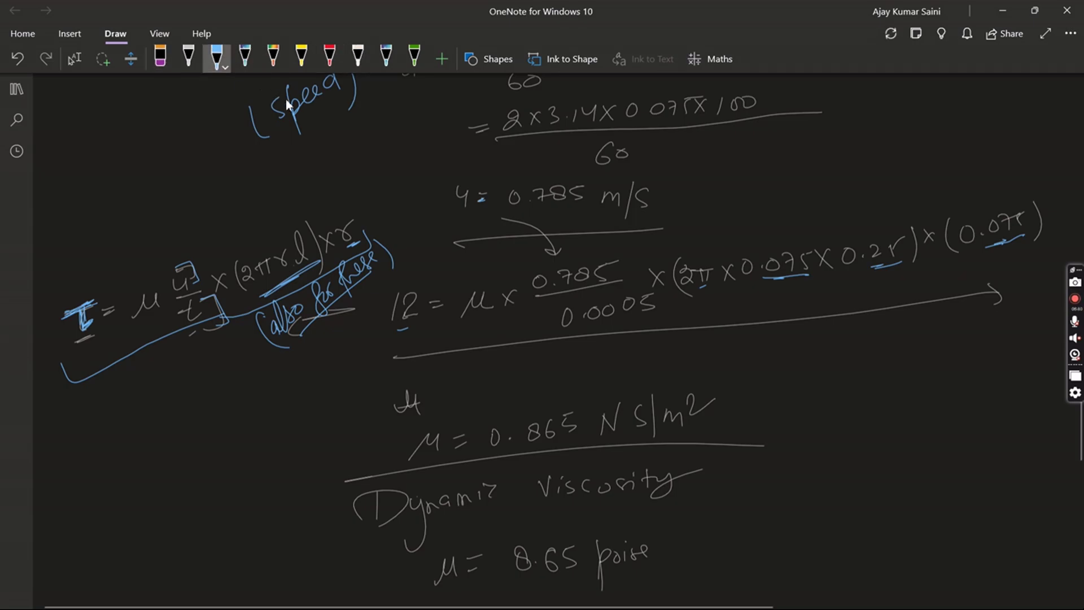
- Bracket and underline the 8.65 poise answer, adding '(In N s/m²)' and '(In poise)' unit notes
{"action": "scroll", "coordinate": [299, 104], "scroll_direction": "down", "scroll_amount": 4}
{"action": "scroll", "coordinate": [300, 104], "scroll_direction": "up", "scroll_amount": 3}
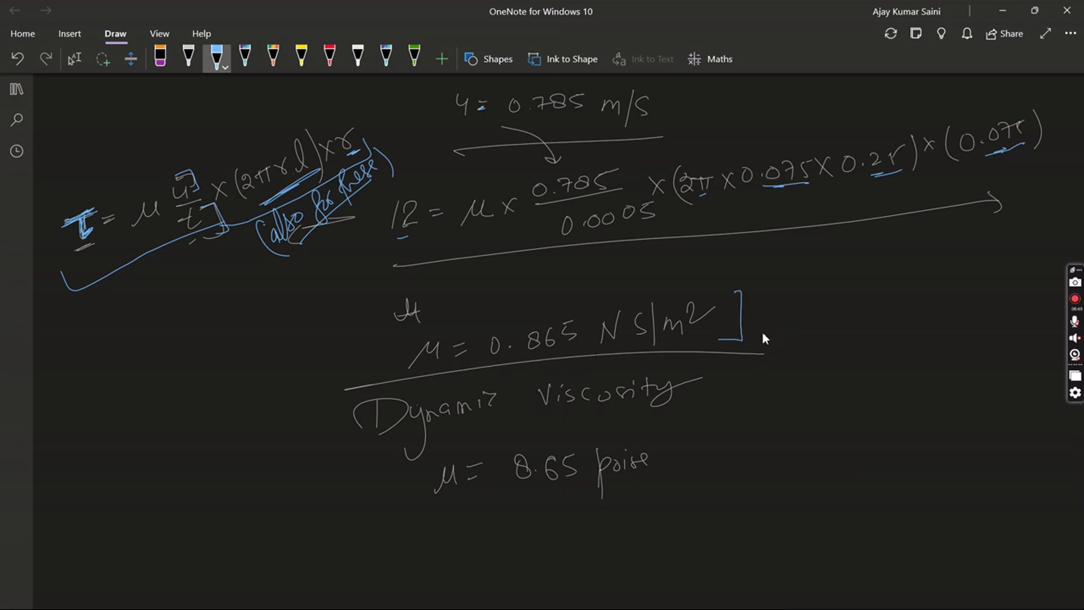
{"action": "left_click_drag", "start_coordinate": [690, 445], "coordinate": [664, 498]}
{"action": "left_click_drag", "start_coordinate": [403, 541], "coordinate": [620, 493]}
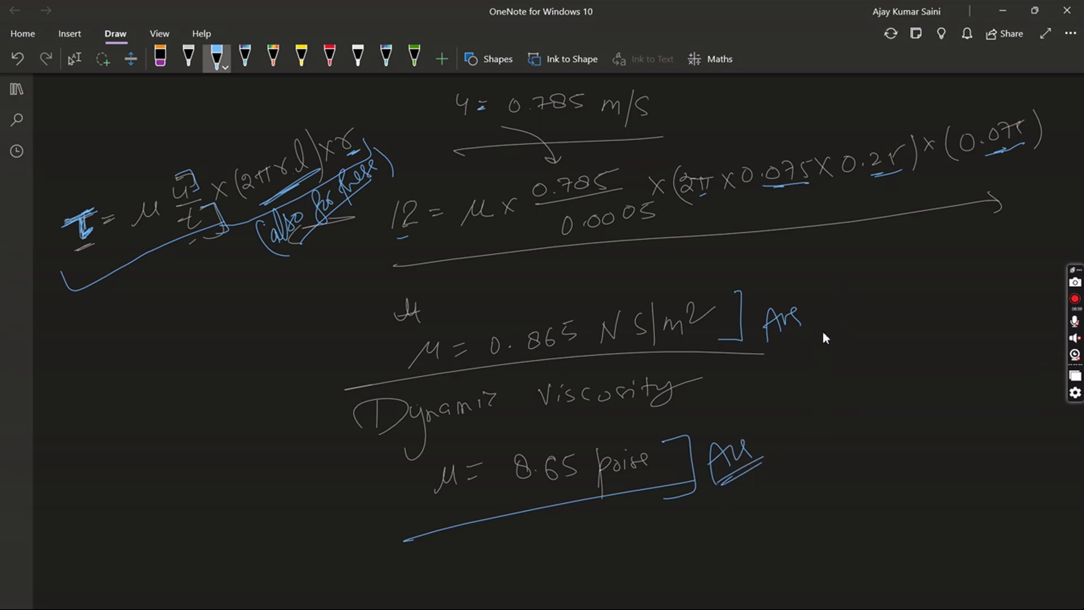
{"action": "left_click_drag", "start_coordinate": [823, 282], "coordinate": [844, 338]}
{"action": "left_click_drag", "start_coordinate": [897, 272], "coordinate": [910, 270]}
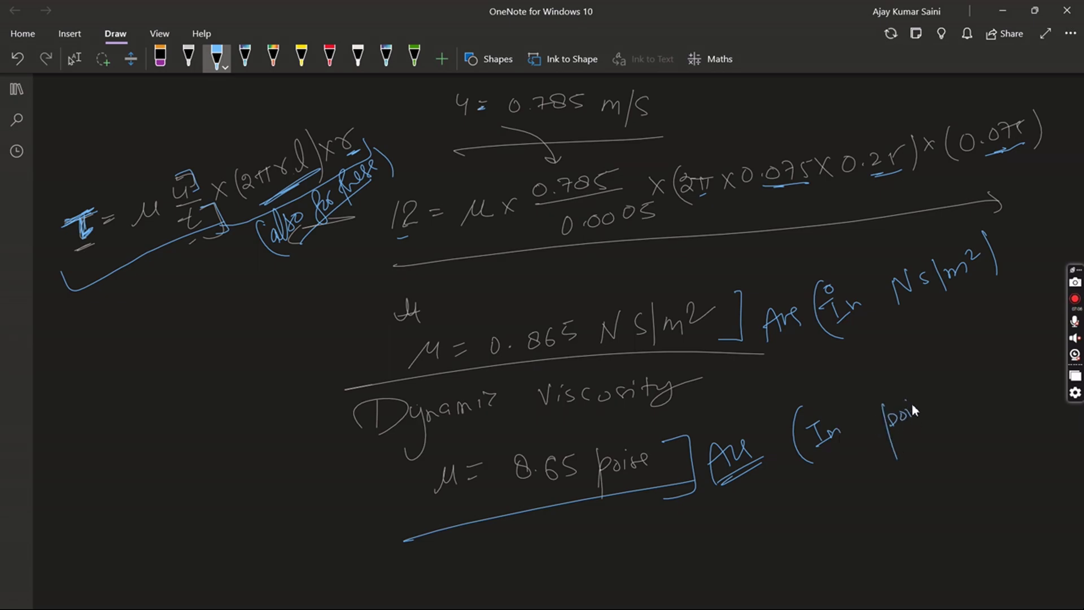
{"action": "mouse_move", "coordinate": [933, 379]}
{"action": "left_mouse_down"}
{"action": "mouse_move", "coordinate": [944, 444]}
{"action": "mouse_move", "coordinate": [834, 484]}
{"action": "left_mouse_up"}
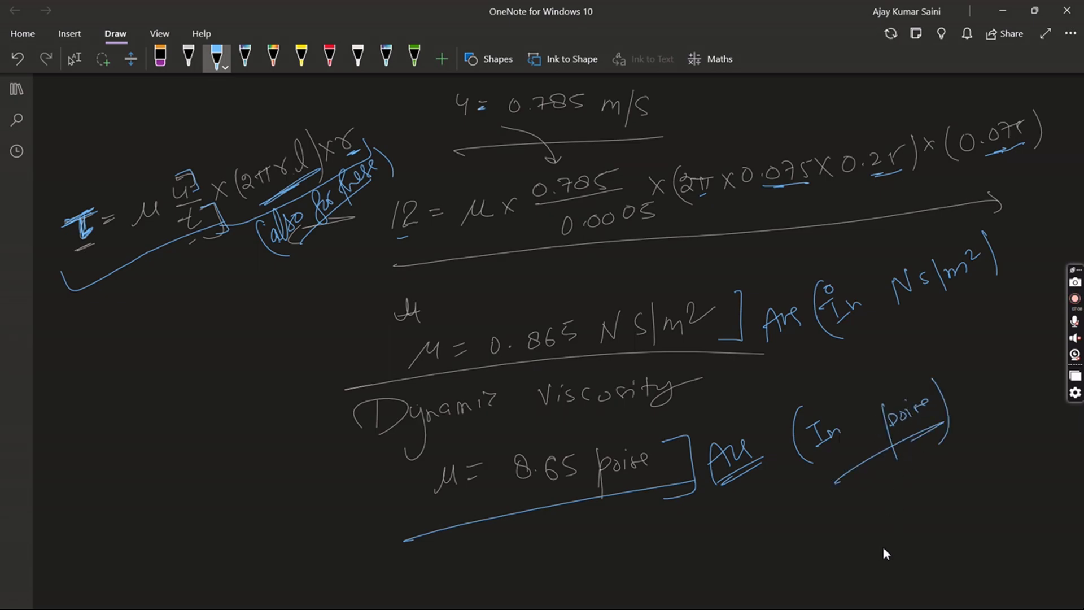